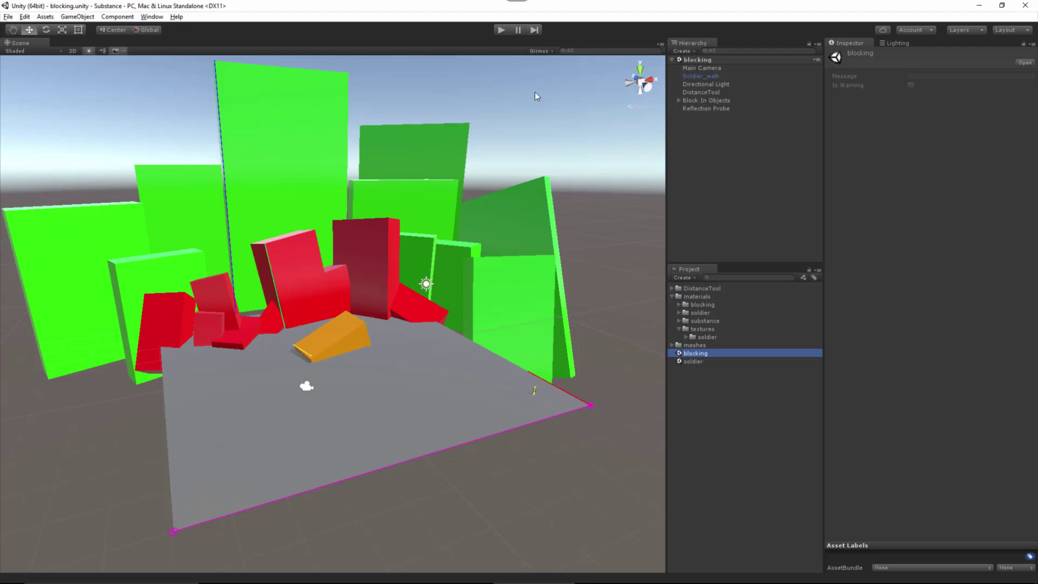
# - Create a new Untitled scene from the File menu, holding only Main Camera and Directional Light
pyautogui.click(8, 17)
pyautogui.click(18, 26)
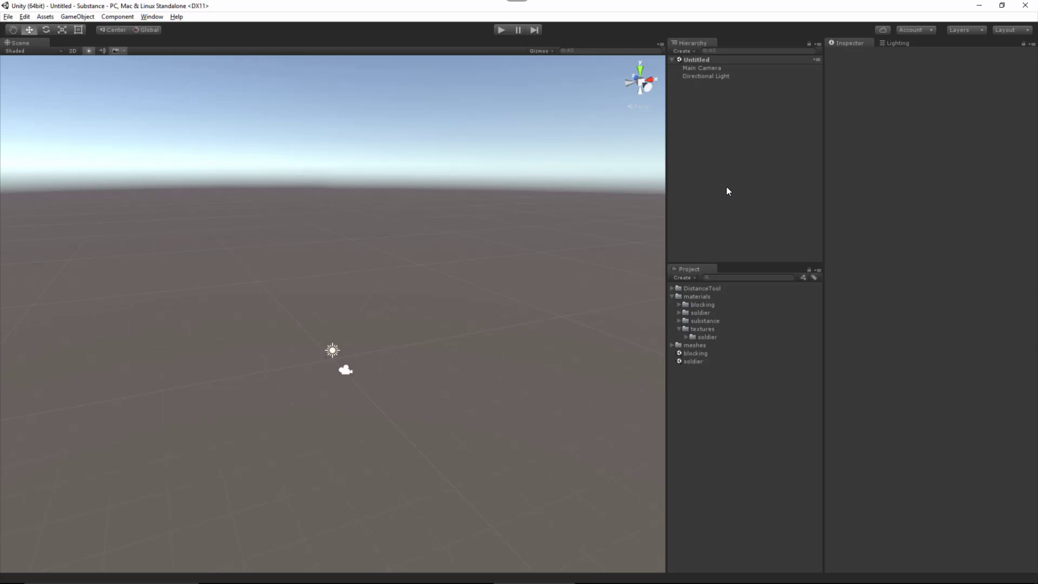
# - Review Player settings (Linear color space, Forward rendering), then select Main Camera in the Hierarchy
pyautogui.click(25, 16)
pyautogui.moveTo(43, 268)
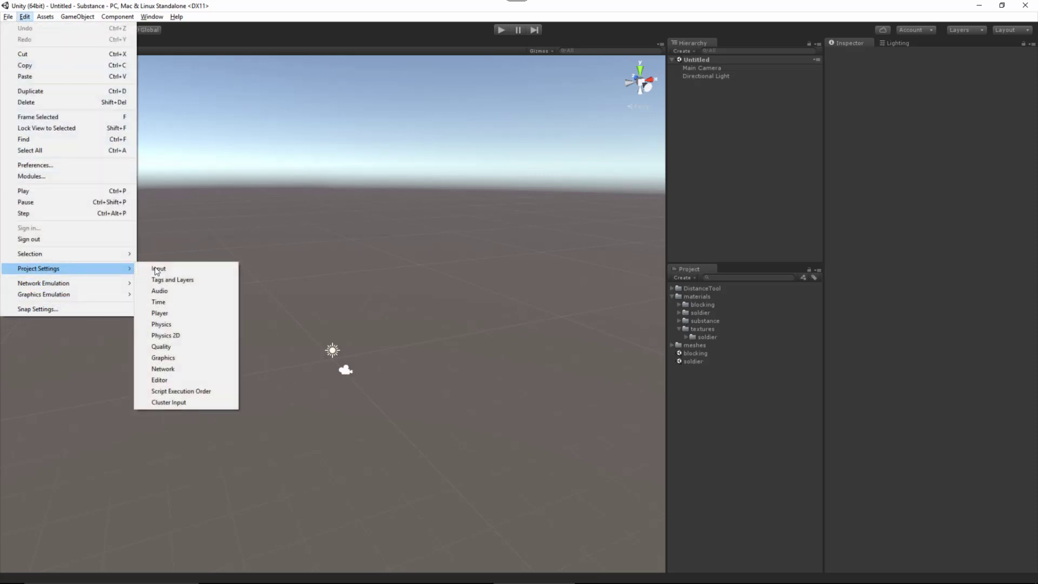
pyautogui.click(172, 312)
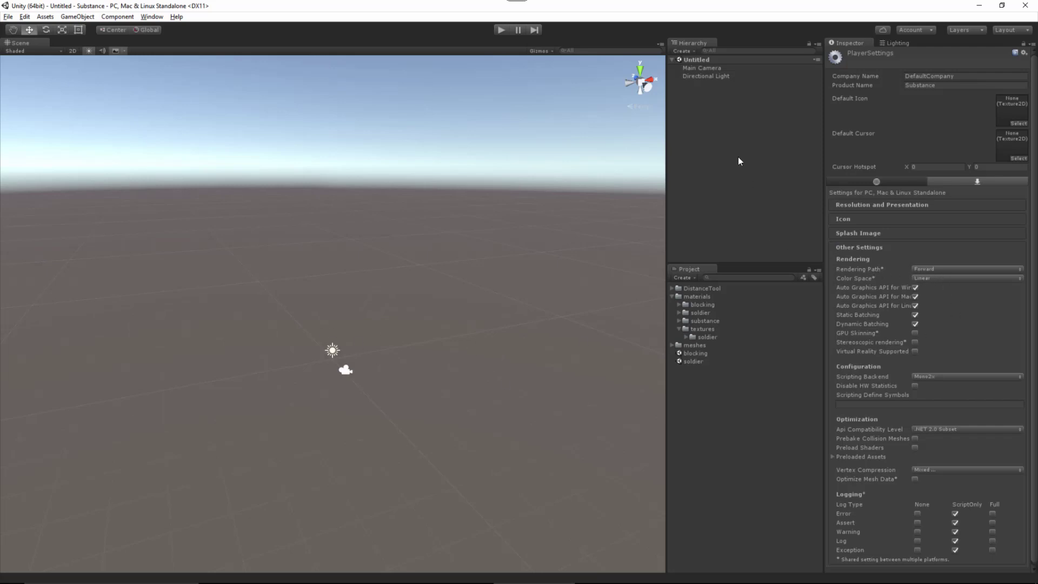
pyautogui.click(705, 68)
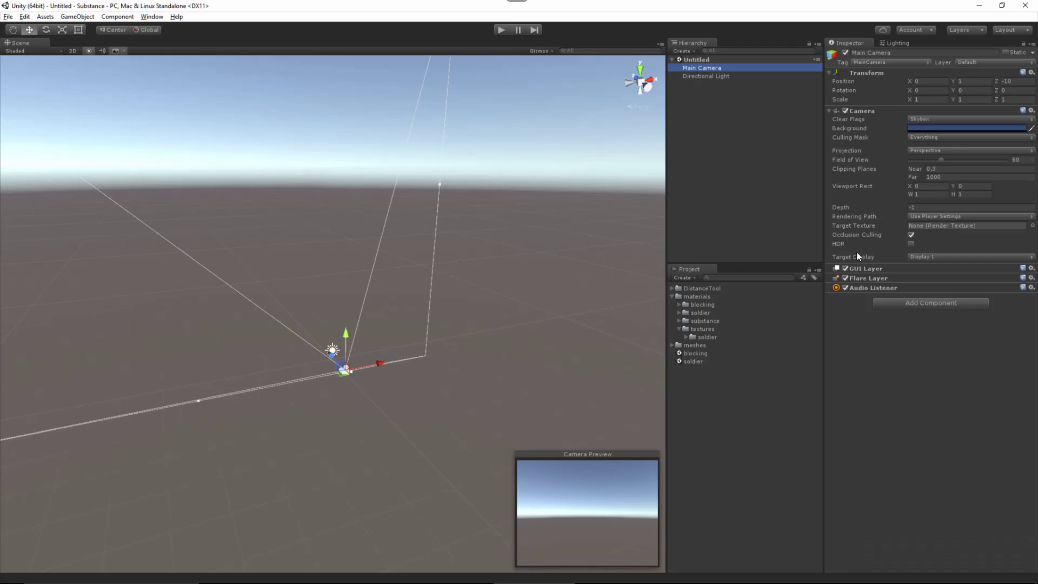
# - Tick HDR in the Main Camera's Camera component
pyautogui.click(911, 244)
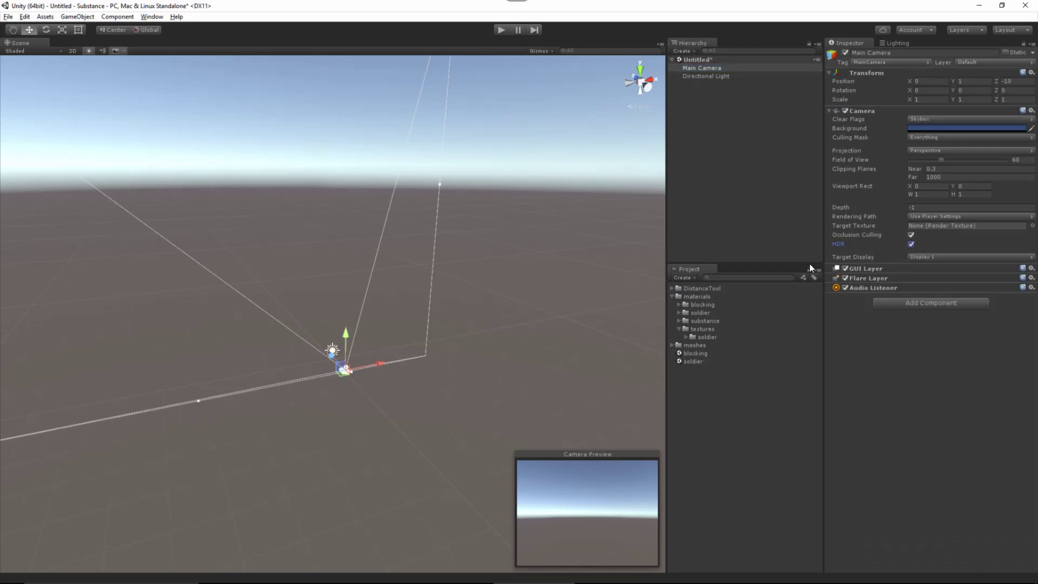
pyautogui.click(25, 17)
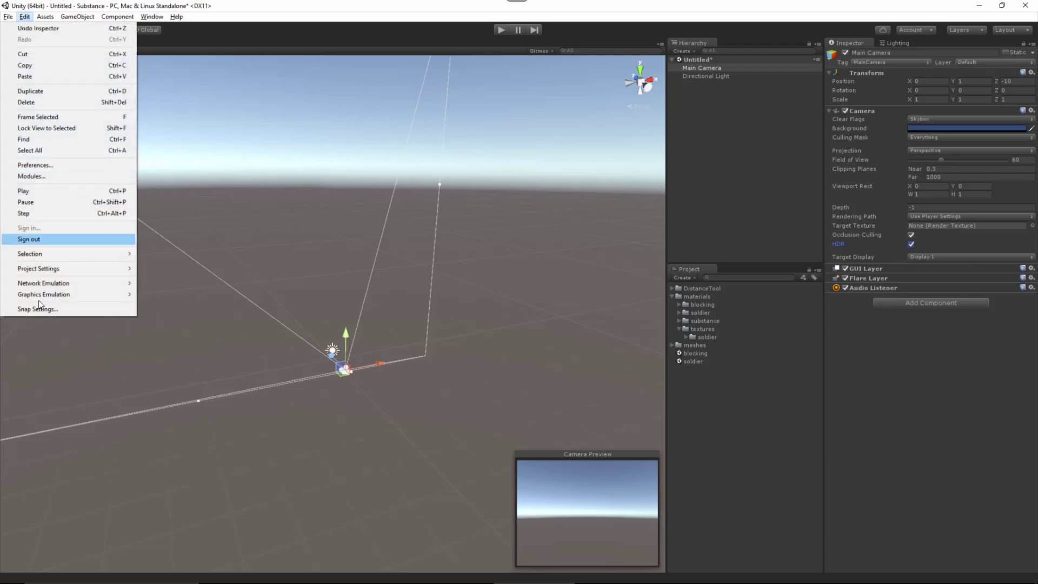
# - Check Quality settings, reselect Main Camera, review Lighting settings, and select the textures folder
pyautogui.moveTo(43, 268)
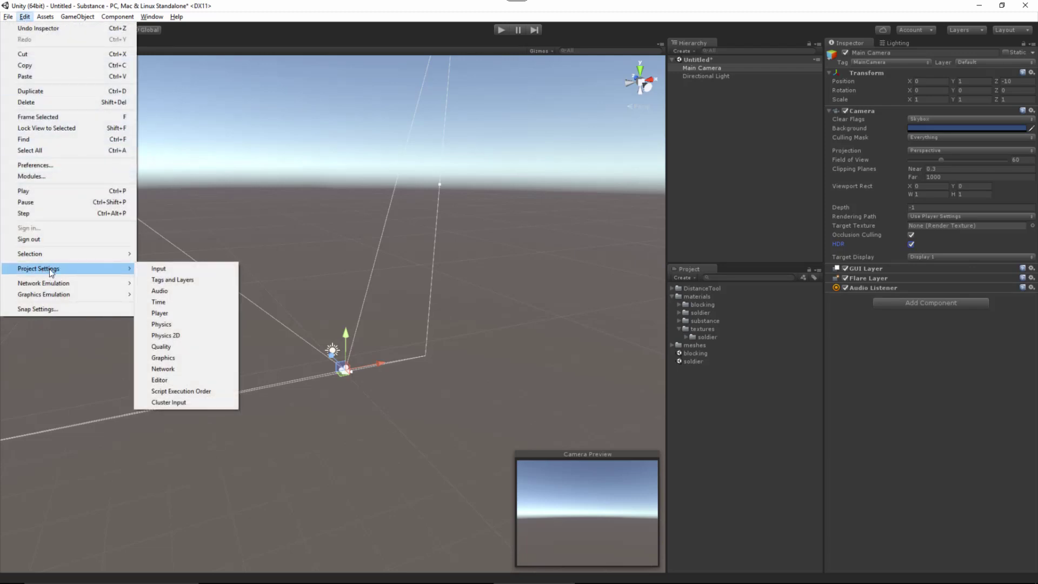
pyautogui.click(193, 348)
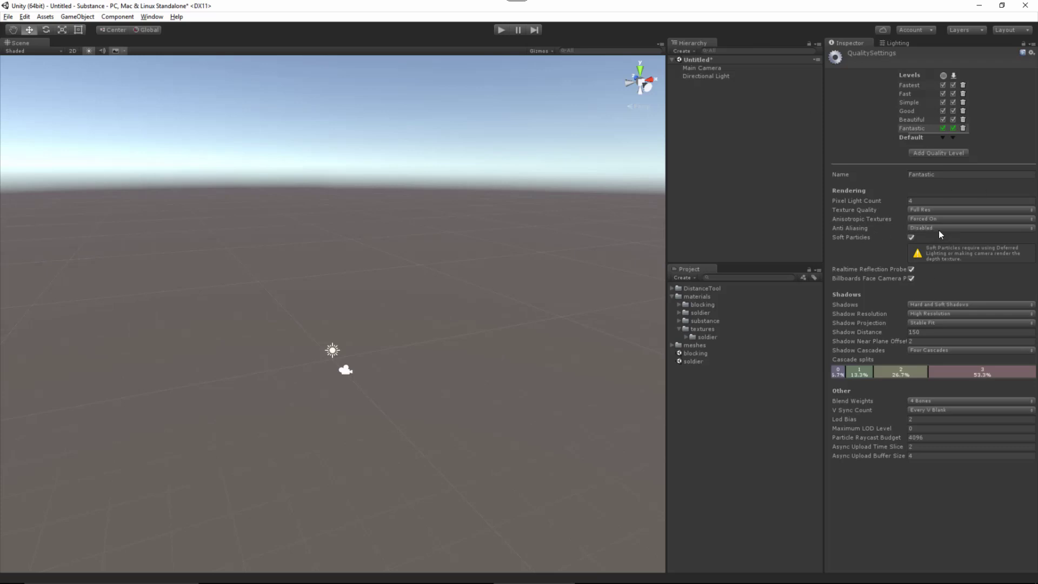
pyautogui.click(703, 68)
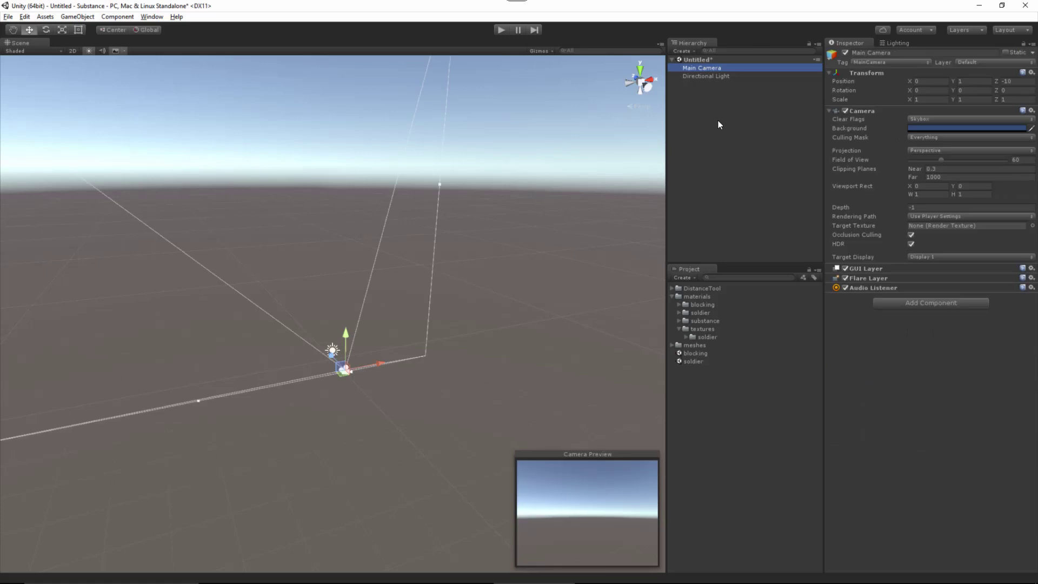
pyautogui.click(895, 42)
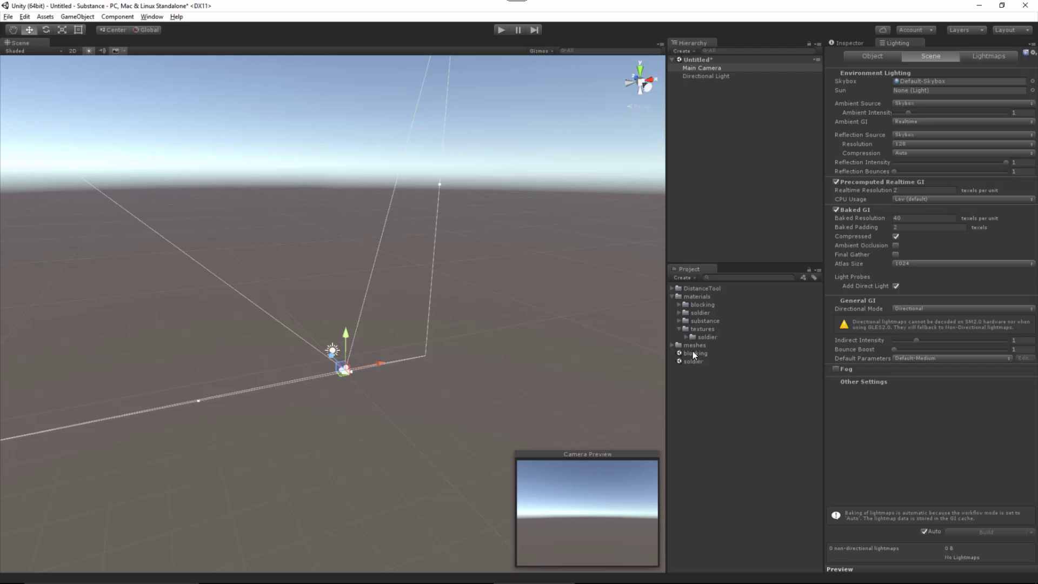
pyautogui.click(702, 329)
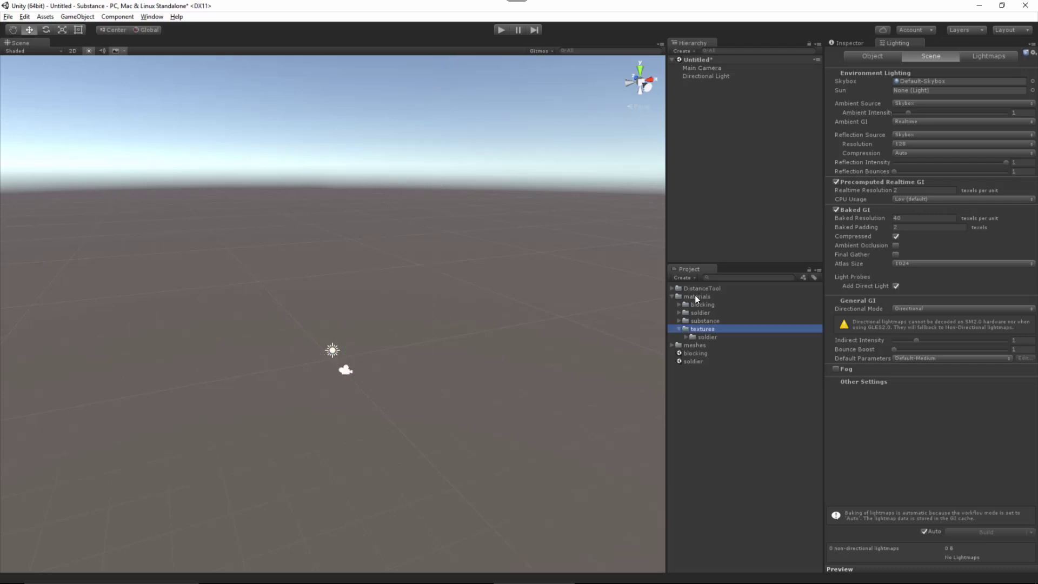
# - Import corsica_beach.exr from the Substance Painter environments folder into the textures folder
pyautogui.rightClick(706, 331)
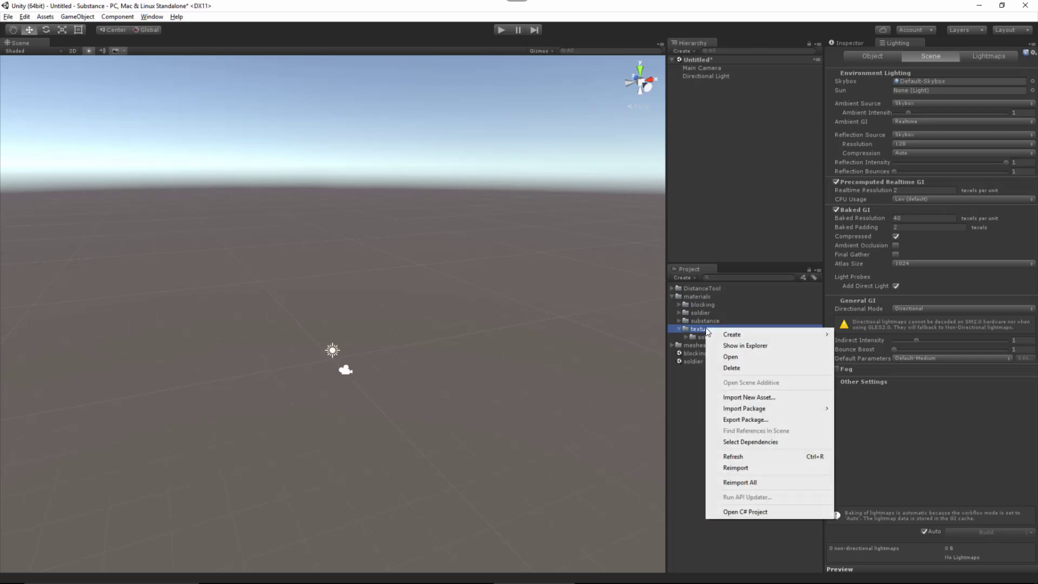
pyautogui.click(748, 398)
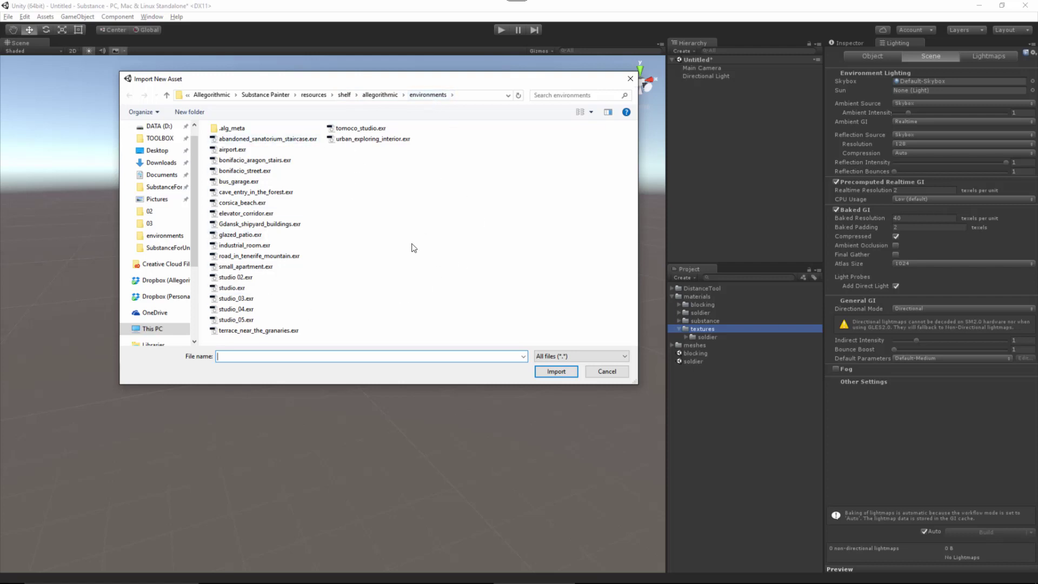
pyautogui.click(244, 204)
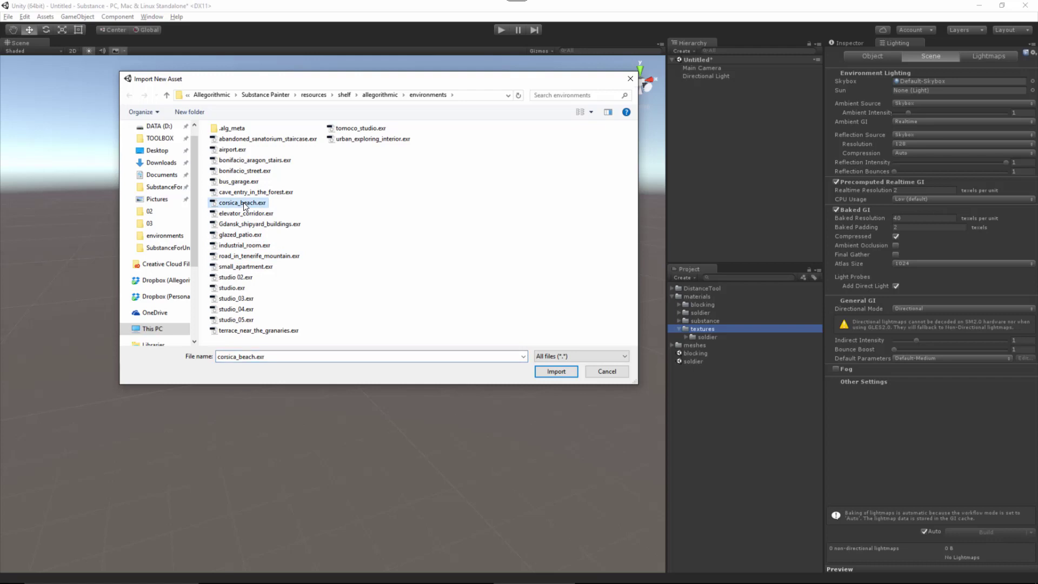
pyautogui.click(556, 371)
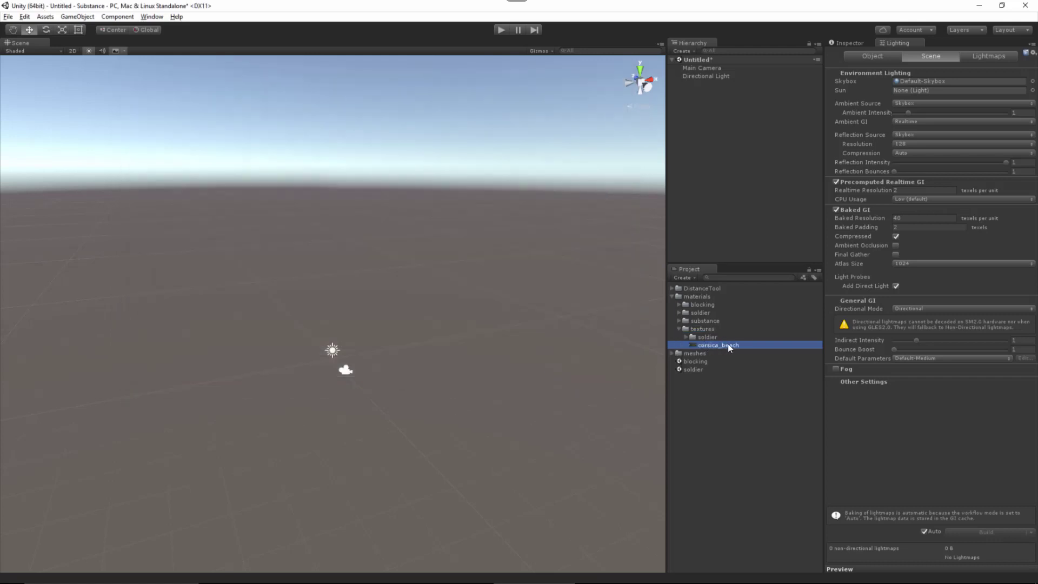
# - Change corsica_beach's Texture Type to Cubemap and apply the import settings
pyautogui.click(850, 44)
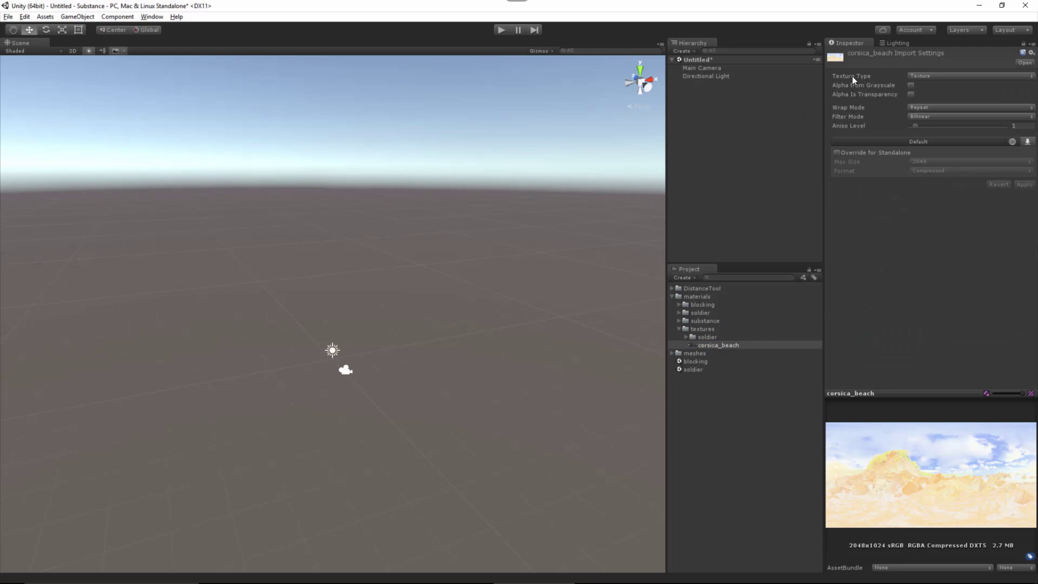
pyautogui.click(934, 77)
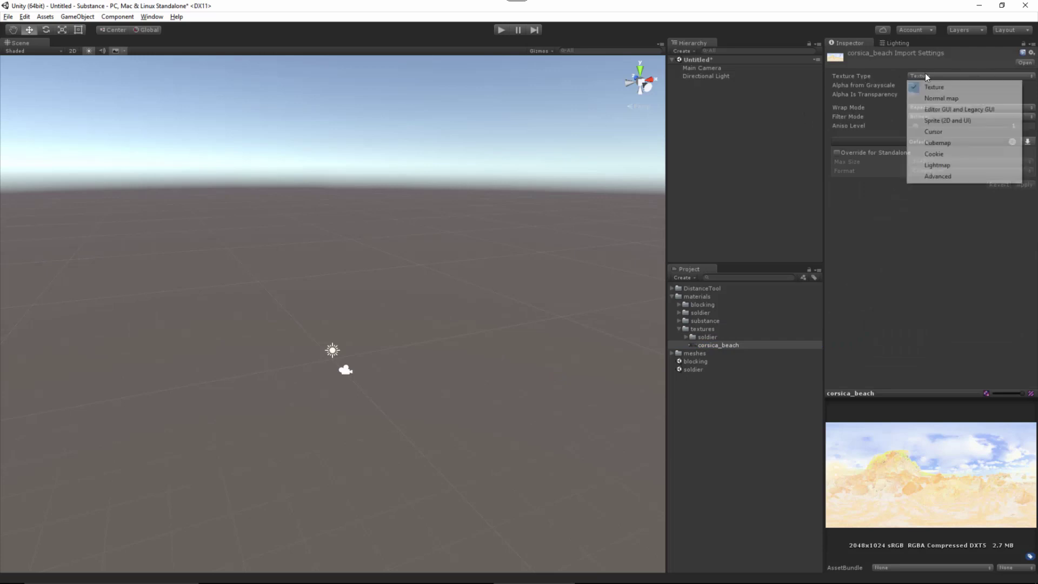
pyautogui.click(943, 144)
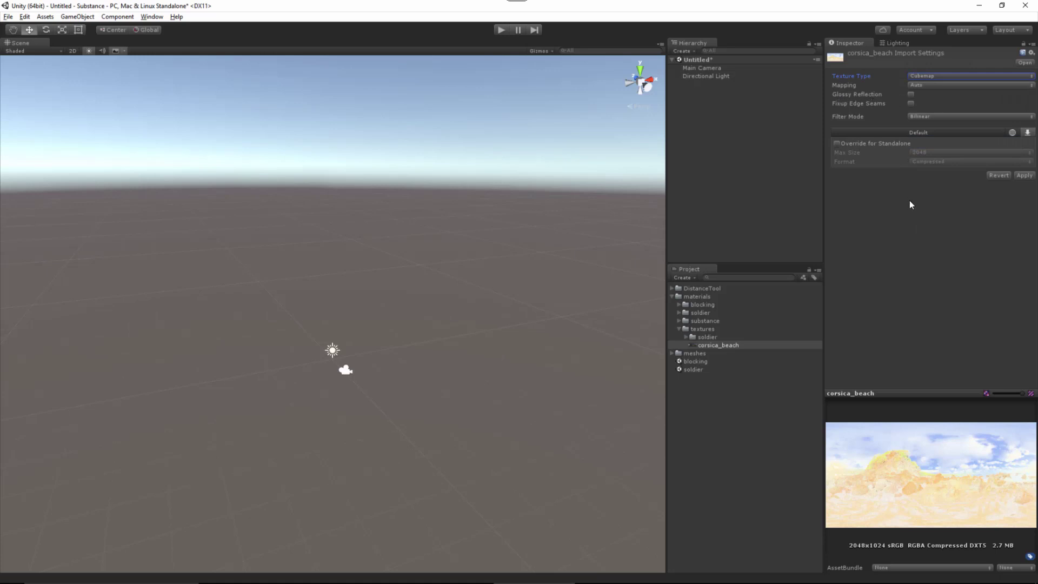
pyautogui.click(1024, 175)
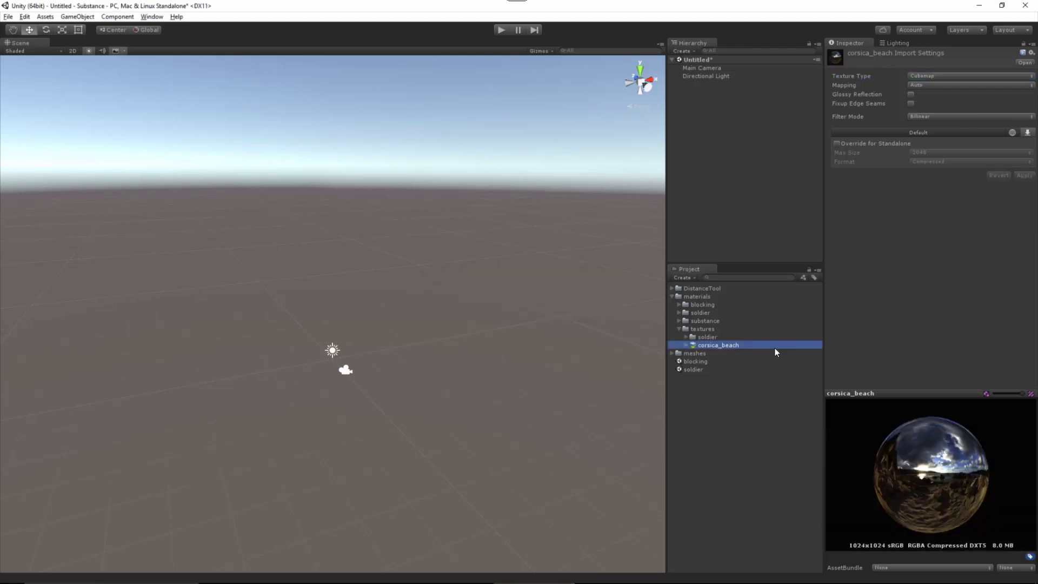
# - Create a new material named 'skybox' in the materials folder
pyautogui.click(704, 297)
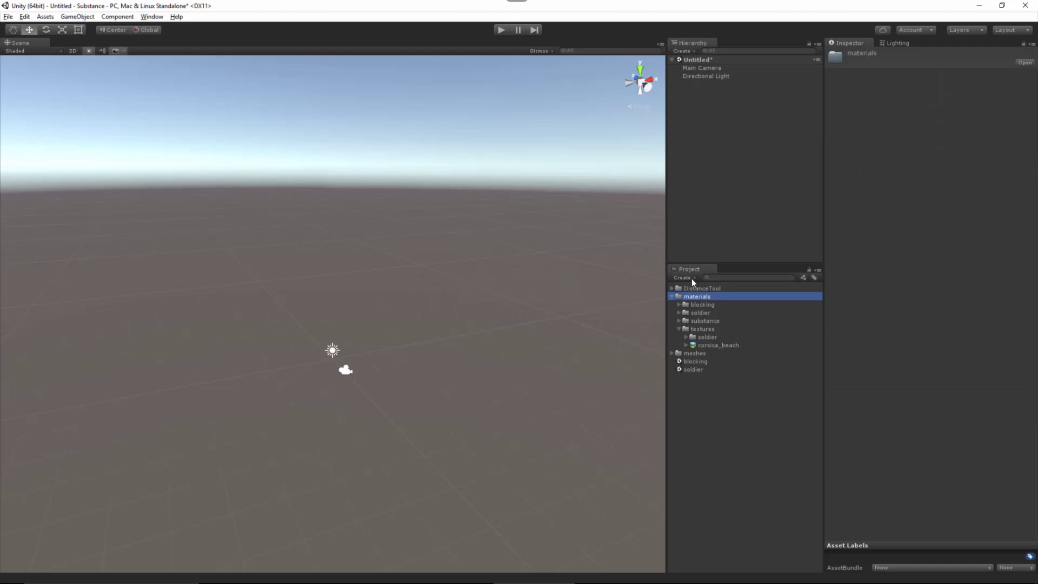
pyautogui.click(692, 279)
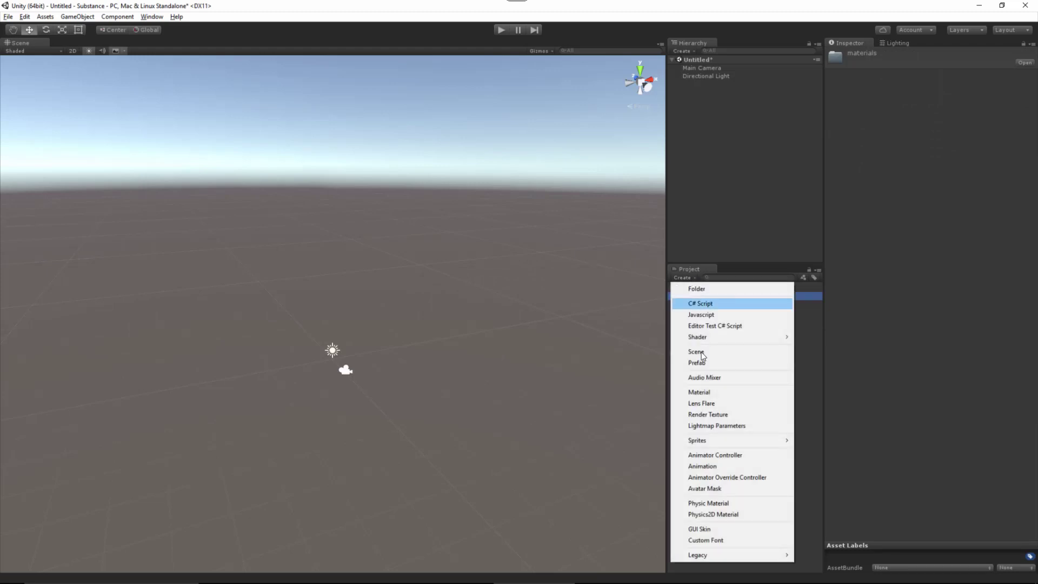
pyautogui.click(696, 392)
pyautogui.write('skybox')
pyautogui.press('Return')
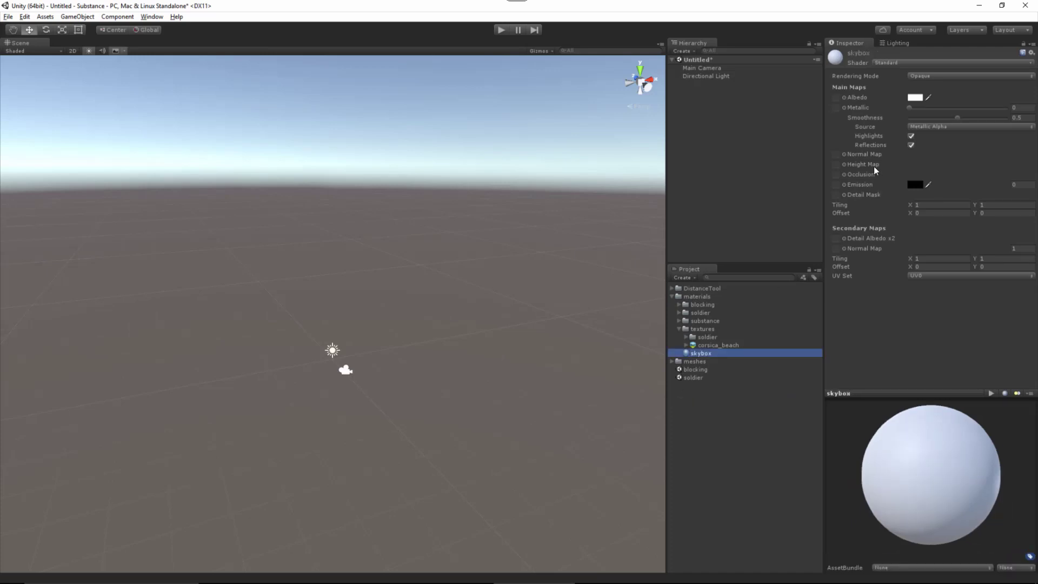
# - Give the skybox material the Skybox/Cubemap shader with corsica_beach as its cubemap
pyautogui.click(892, 64)
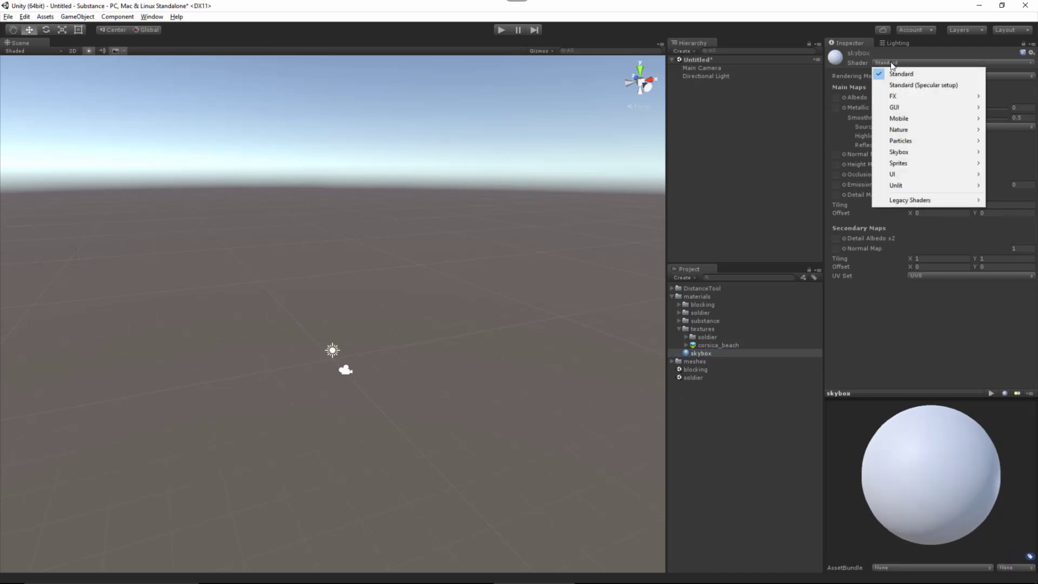
pyautogui.moveTo(897, 157)
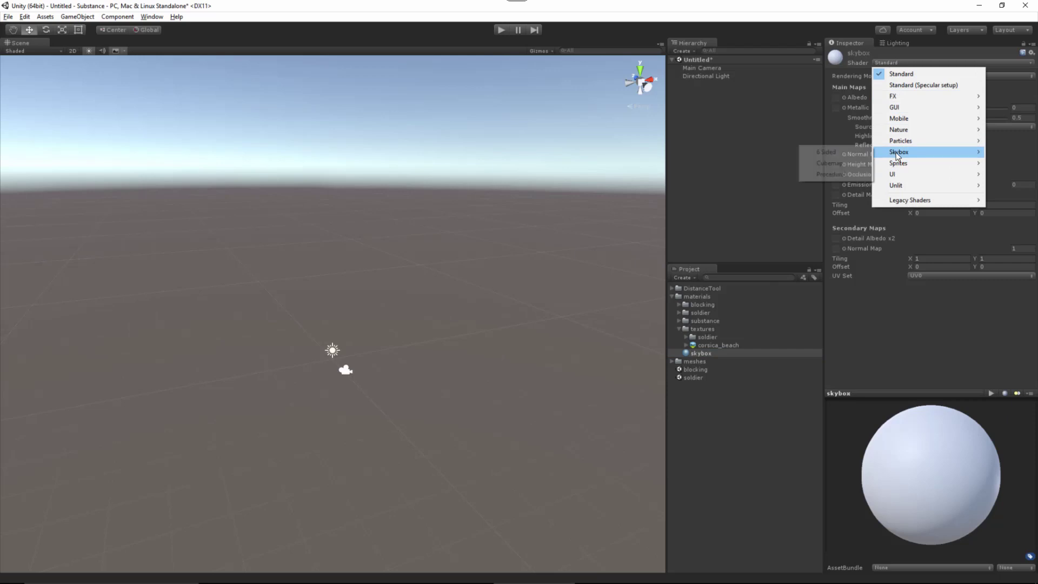
pyautogui.click(831, 163)
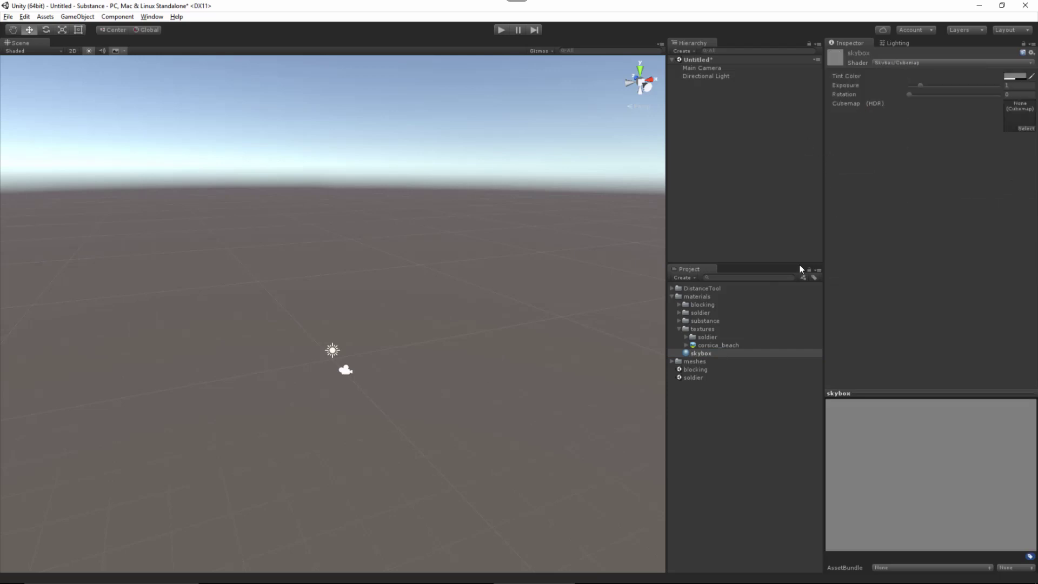
pyautogui.moveTo(708, 346); pyautogui.dragTo(1013, 116)
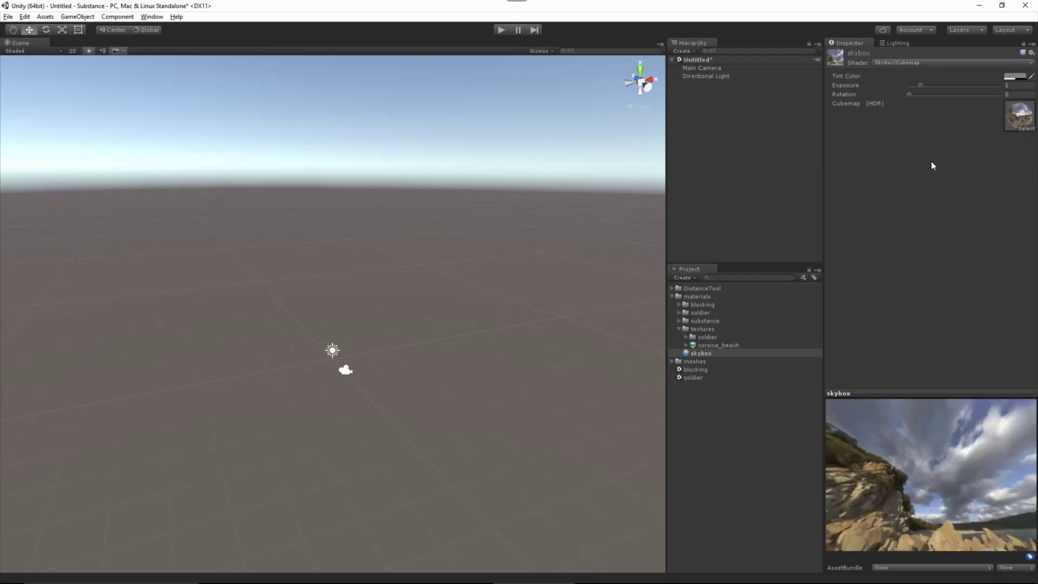
# - Assign the skybox material as the scene's Skybox in Lighting settings
pyautogui.click(892, 43)
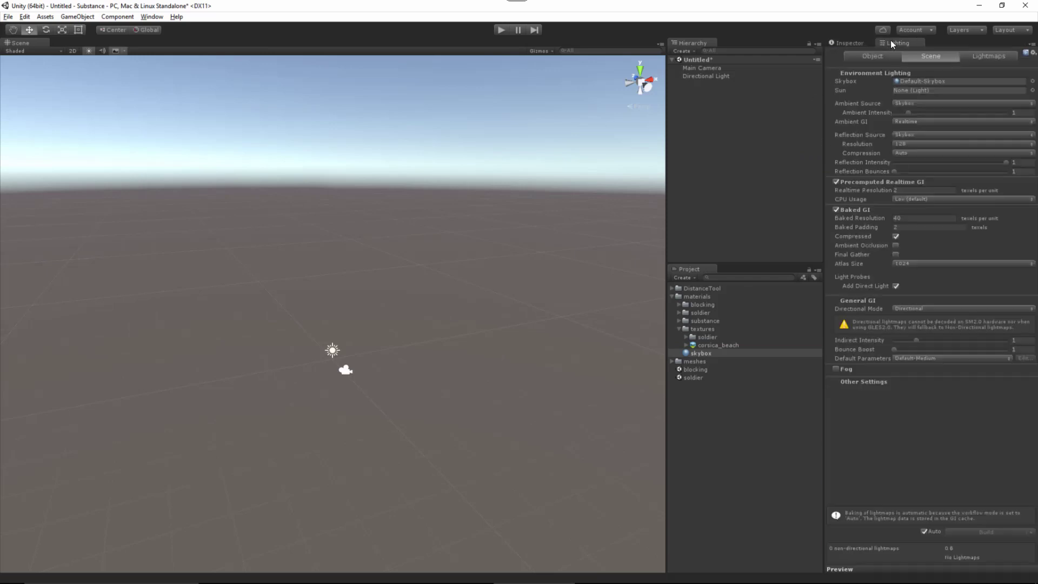
pyautogui.click(701, 354)
pyautogui.moveTo(702, 354); pyautogui.dragTo(908, 84)
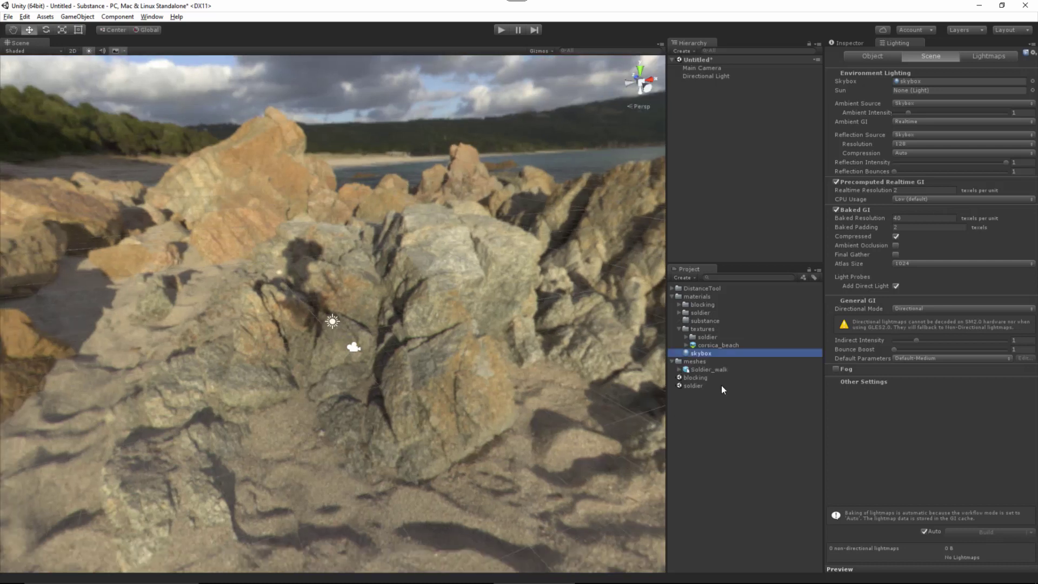
# - Import Rock_Ground.sbsar from SubstanceForUnity/substance into the materials/substance folder
pyautogui.click(696, 320)
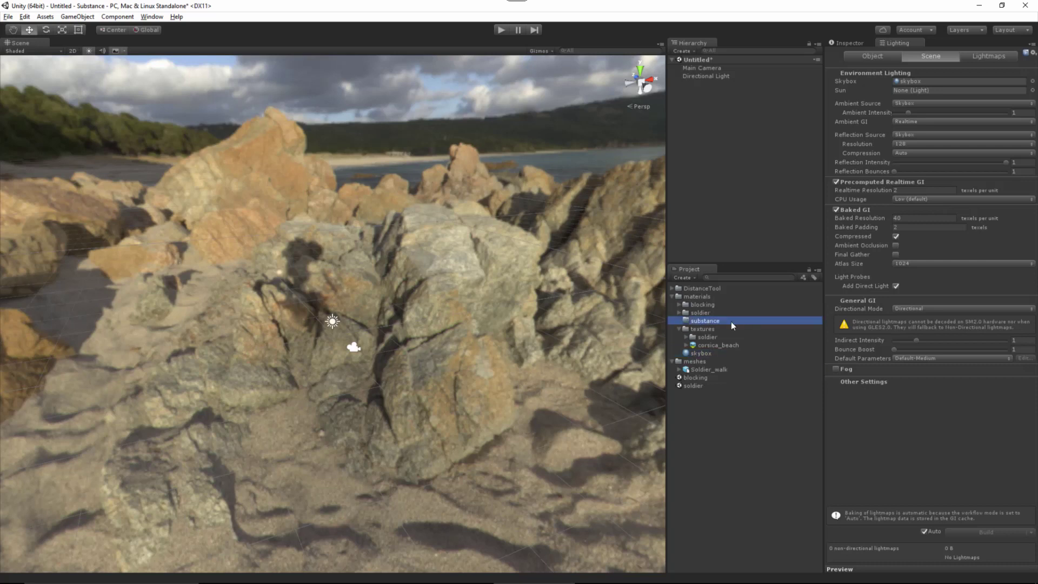
pyautogui.rightClick(715, 322)
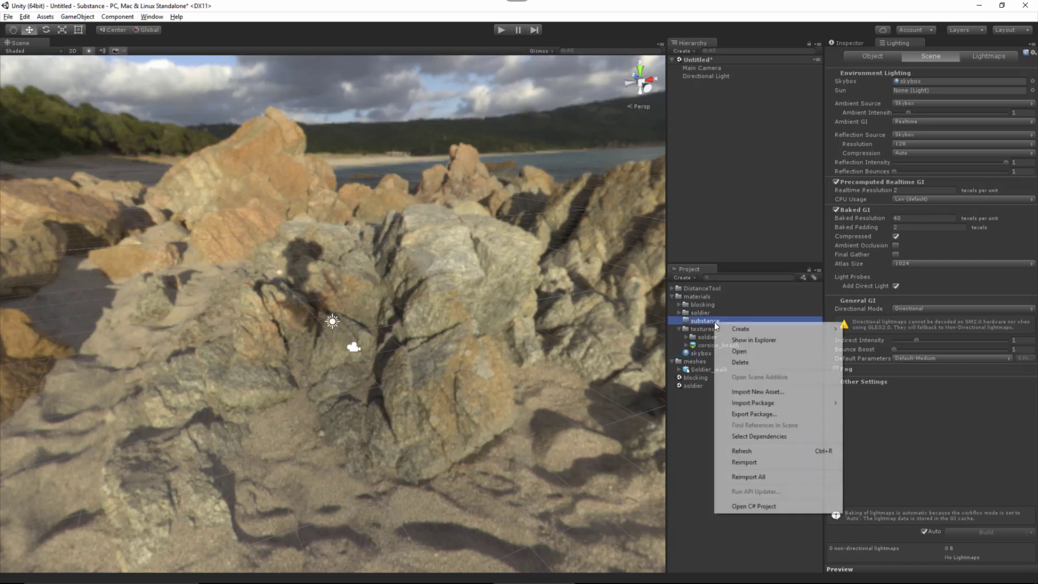
pyautogui.click(742, 393)
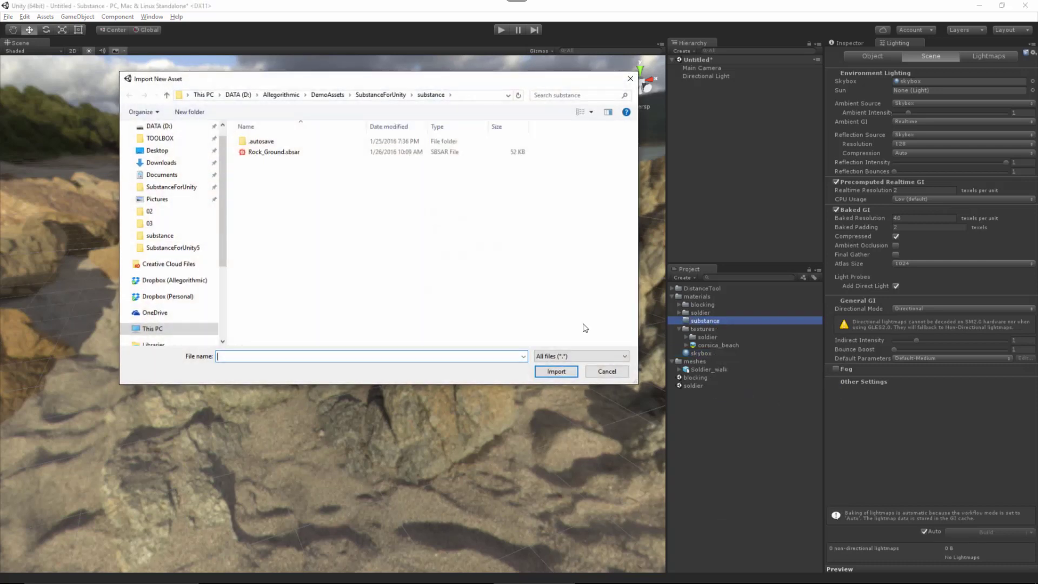
pyautogui.click(388, 97)
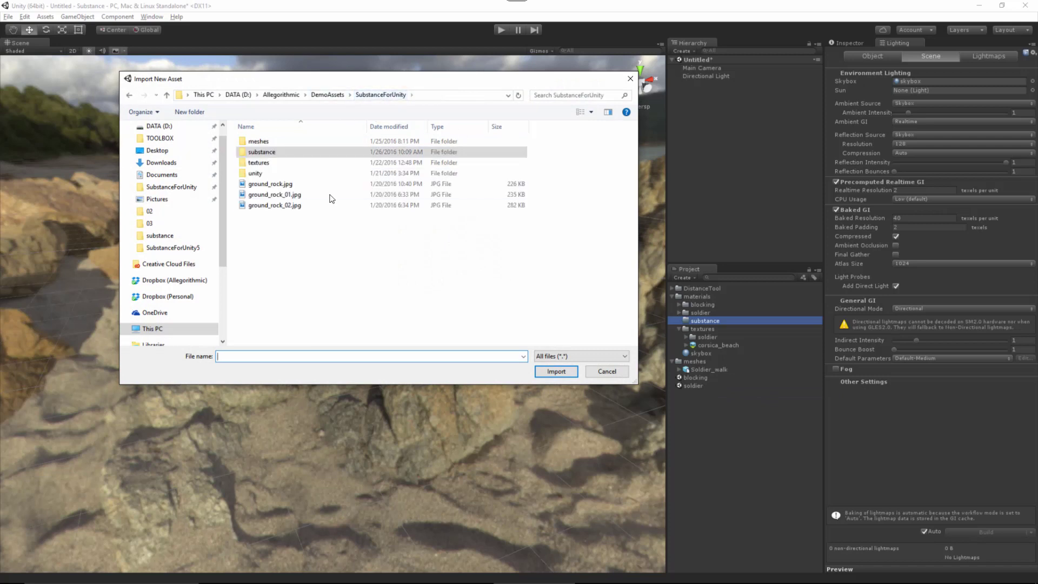
pyautogui.doubleClick(262, 157)
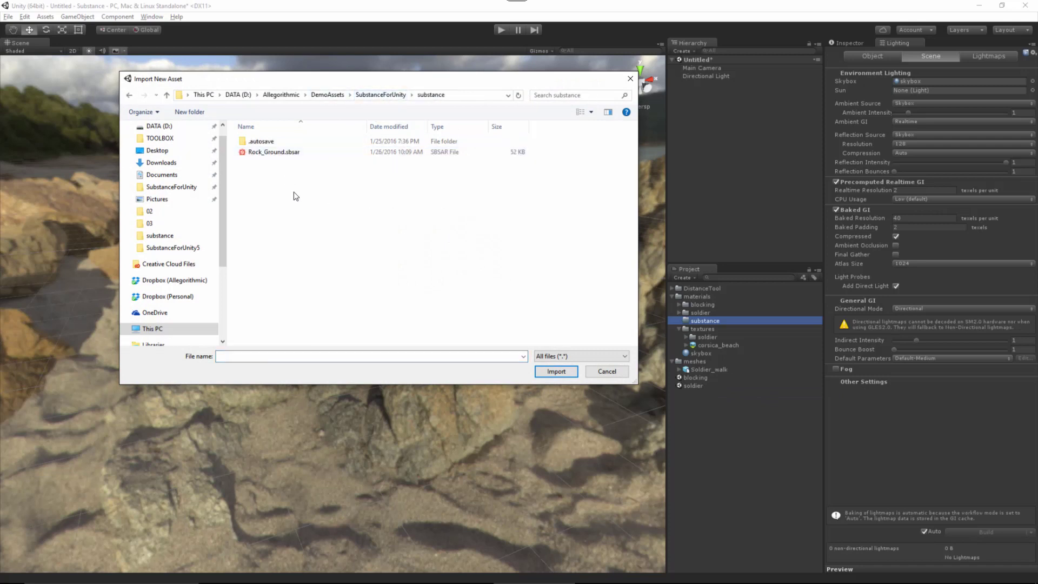
pyautogui.click(257, 154)
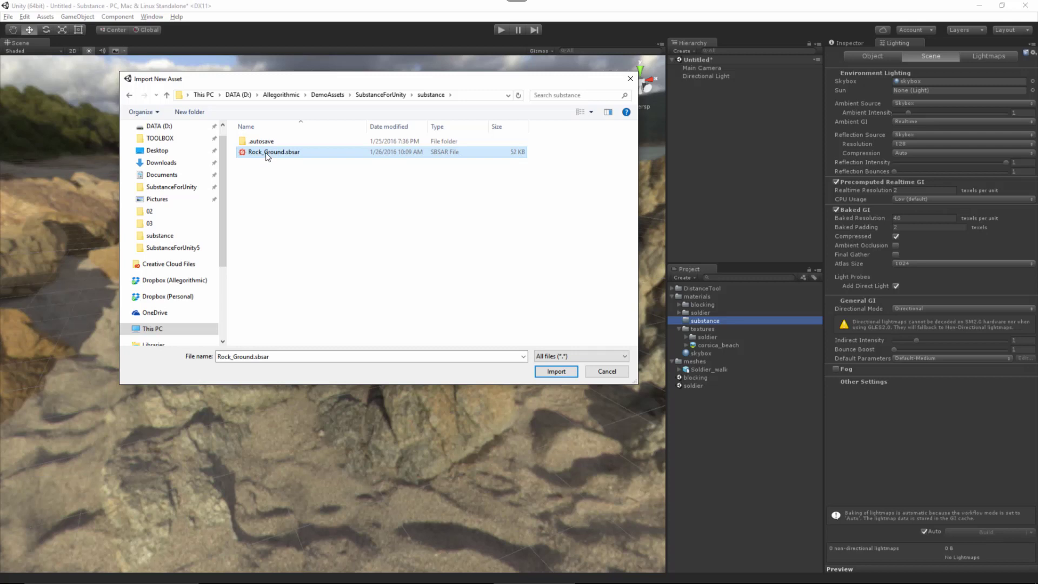
pyautogui.click(556, 371)
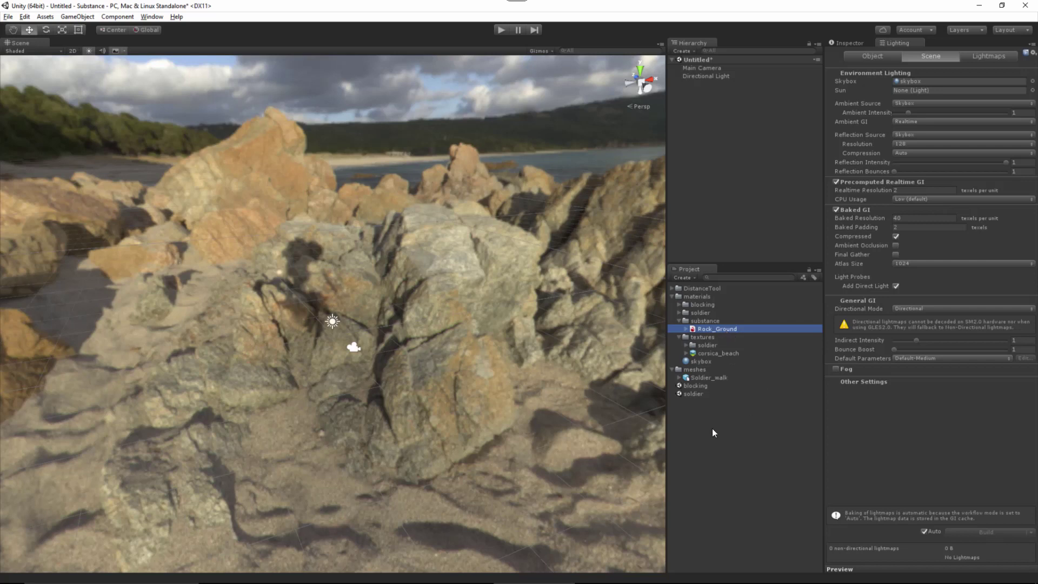
# - Import ground.fbx from SubstanceForUnity/meshes into the project's meshes folder
pyautogui.click(698, 369)
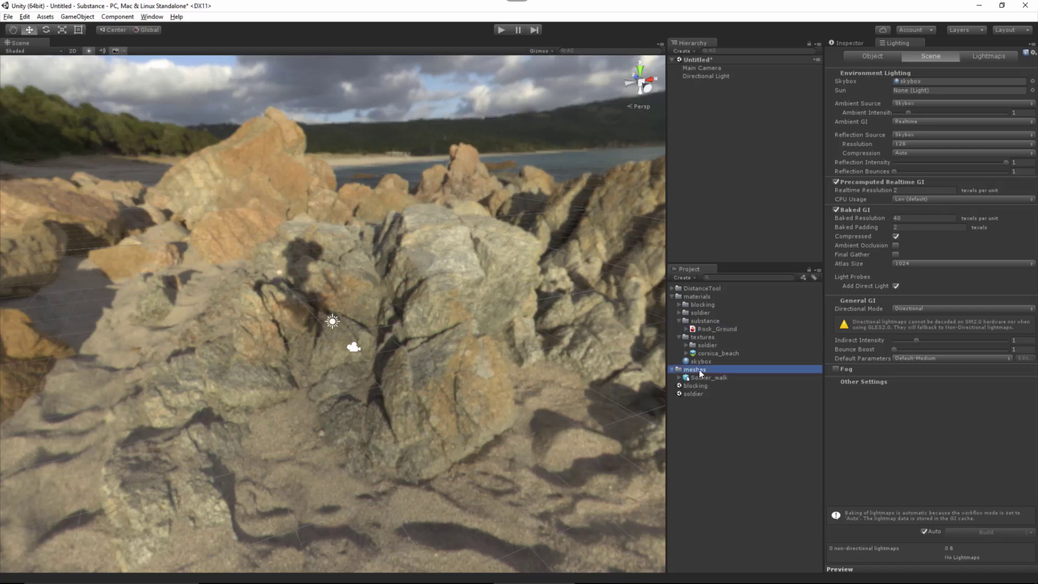
pyautogui.rightClick(694, 373)
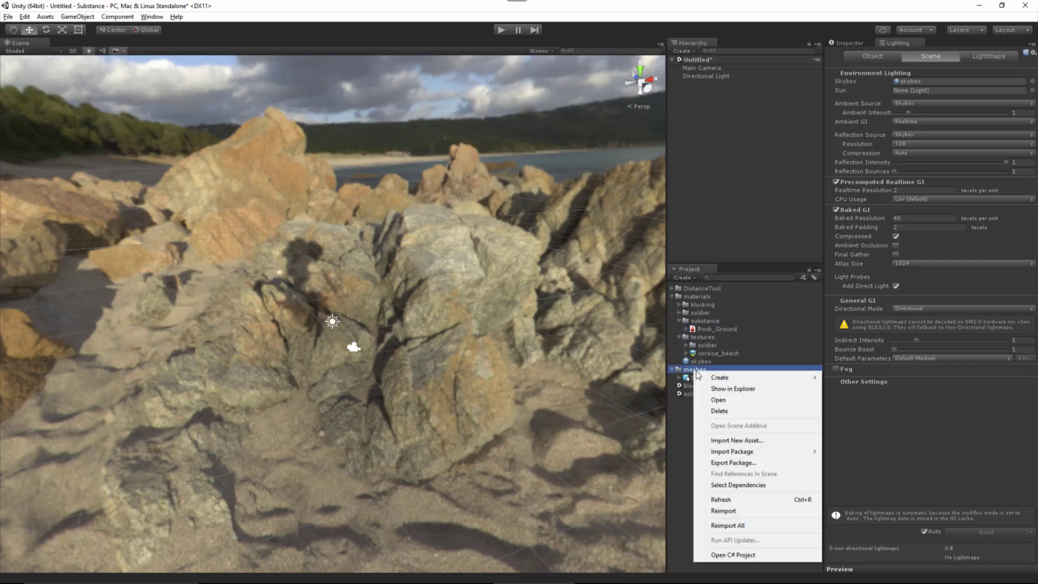
pyautogui.click(718, 440)
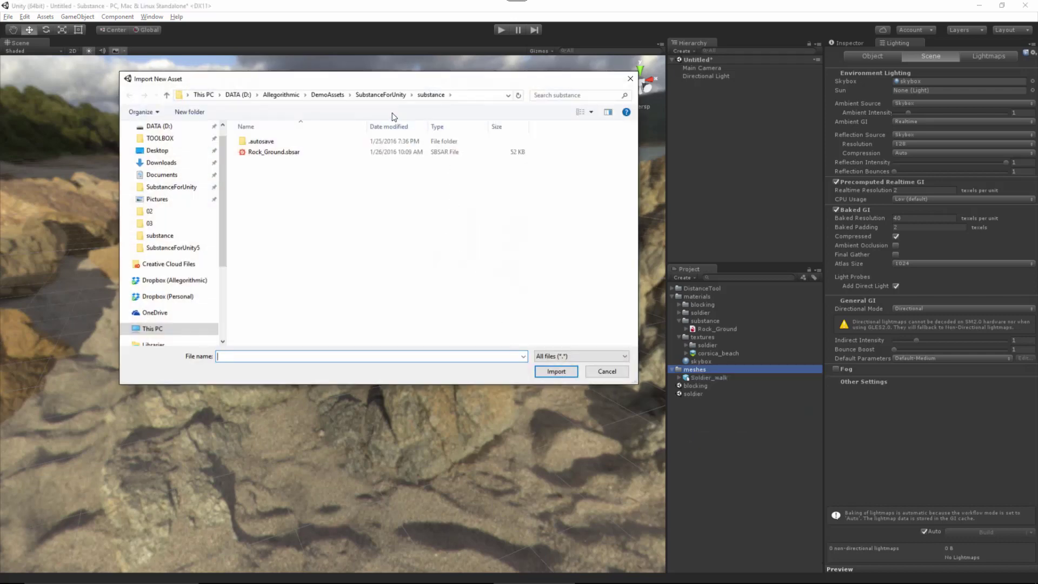
pyautogui.click(387, 96)
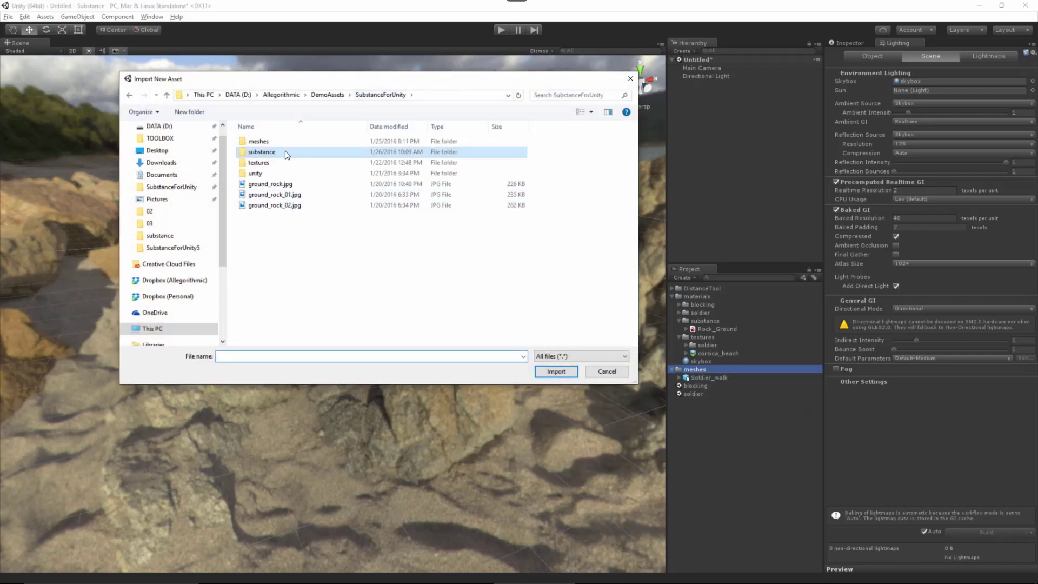
pyautogui.doubleClick(251, 139)
pyautogui.click(263, 163)
pyautogui.click(555, 371)
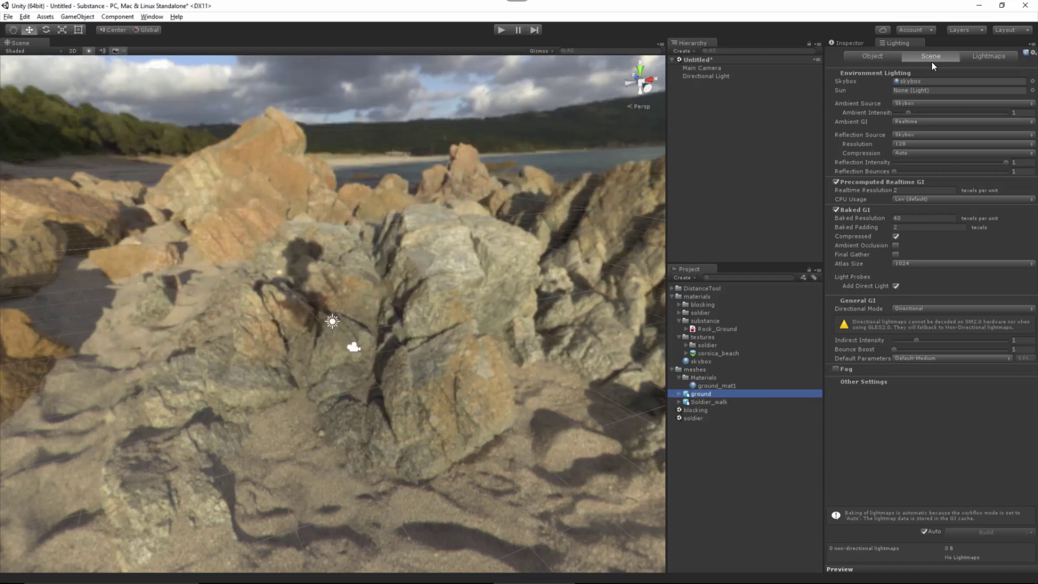
# - Set the ground mesh's import Scale Factor to 10 and apply
pyautogui.click(845, 42)
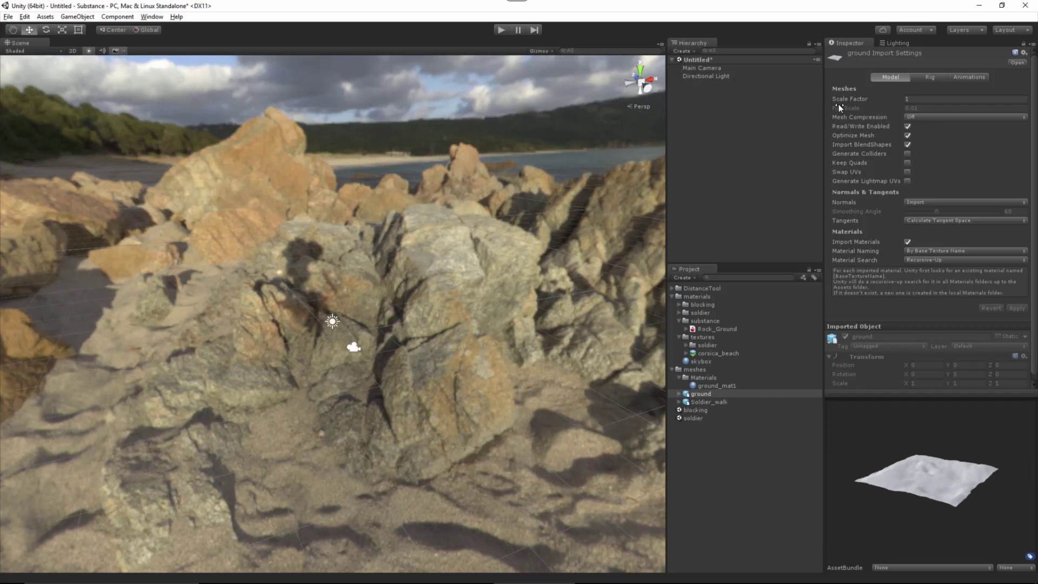
pyautogui.click(915, 98)
pyautogui.write('100')
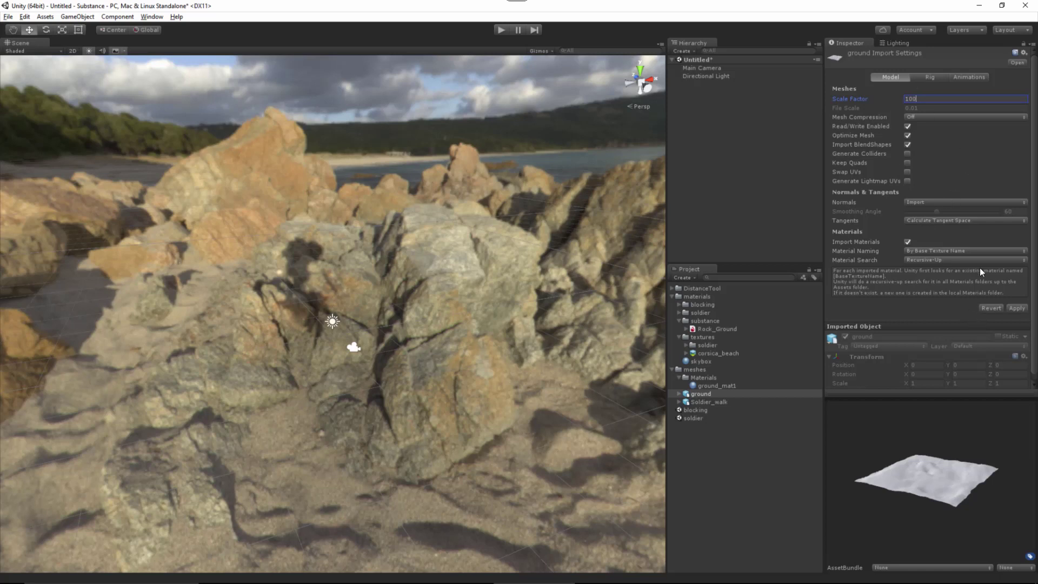
pyautogui.click(1017, 310)
# - Drag the ground mesh into the Hierarchy and set its Y rotation to 180
pyautogui.moveTo(706, 395); pyautogui.dragTo(712, 132)
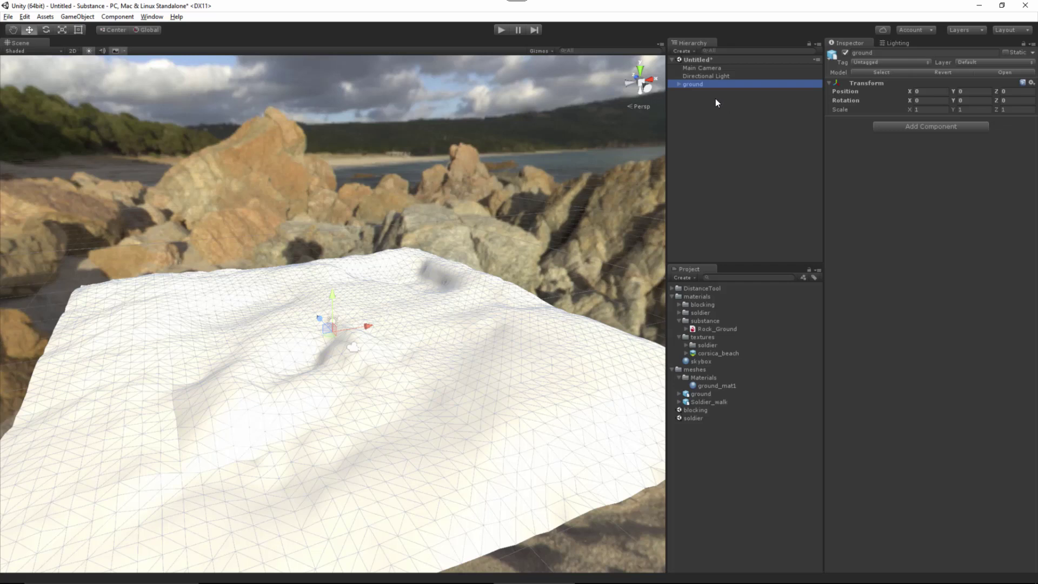
pyautogui.click(973, 102)
pyautogui.write('180')
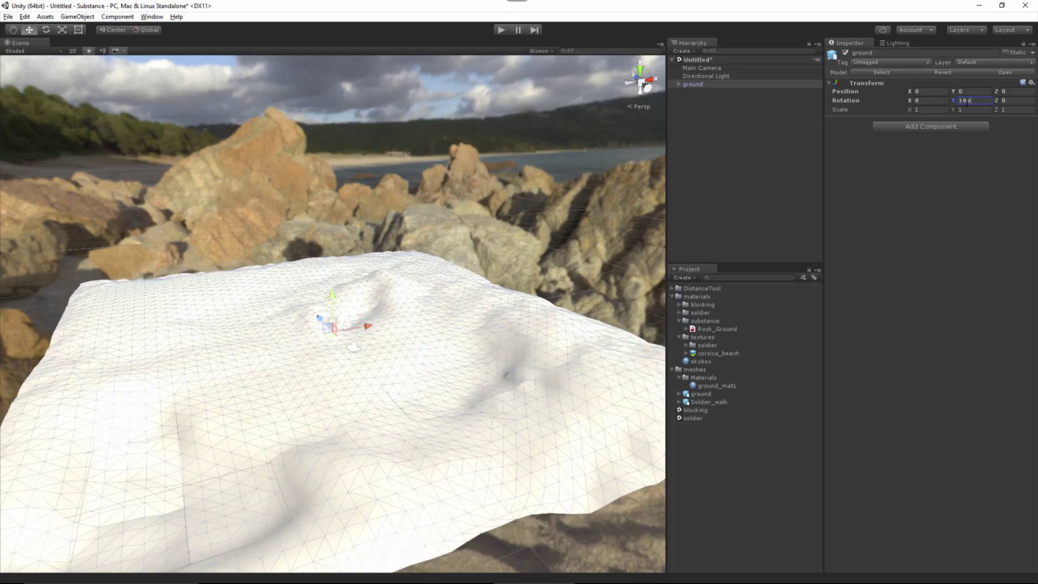